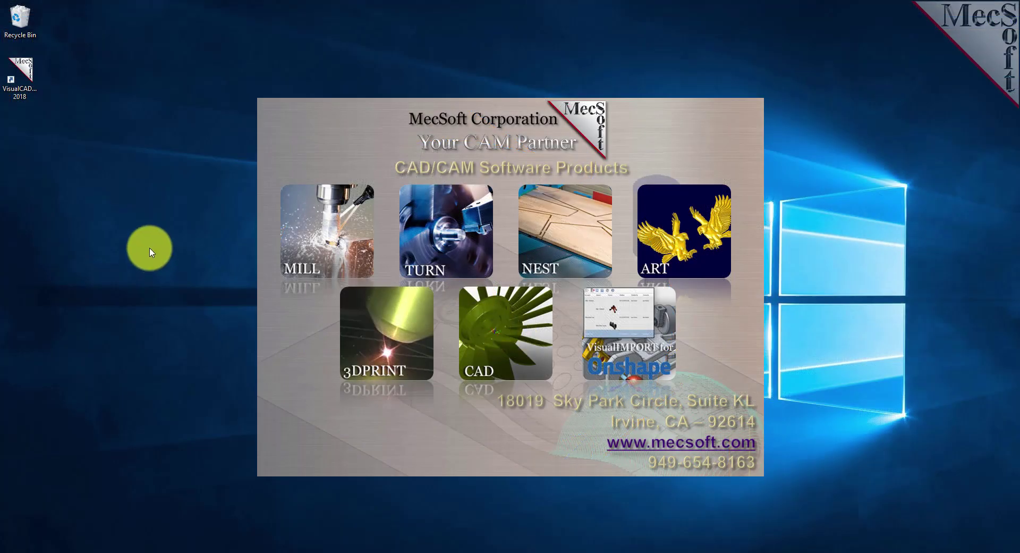
Launch VisualCAM 2018 and start the free FreeMILL product.
double_click(25, 85)
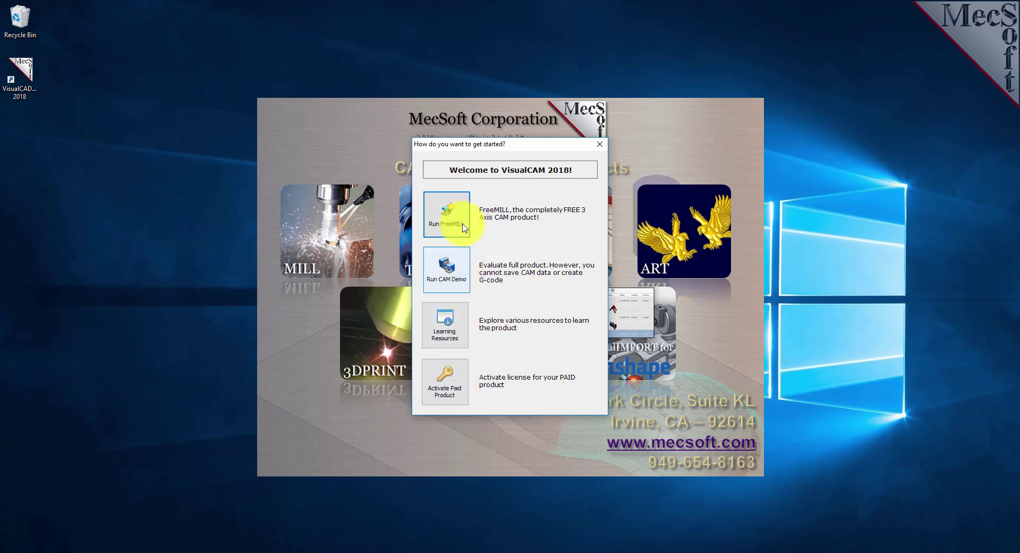
click(446, 214)
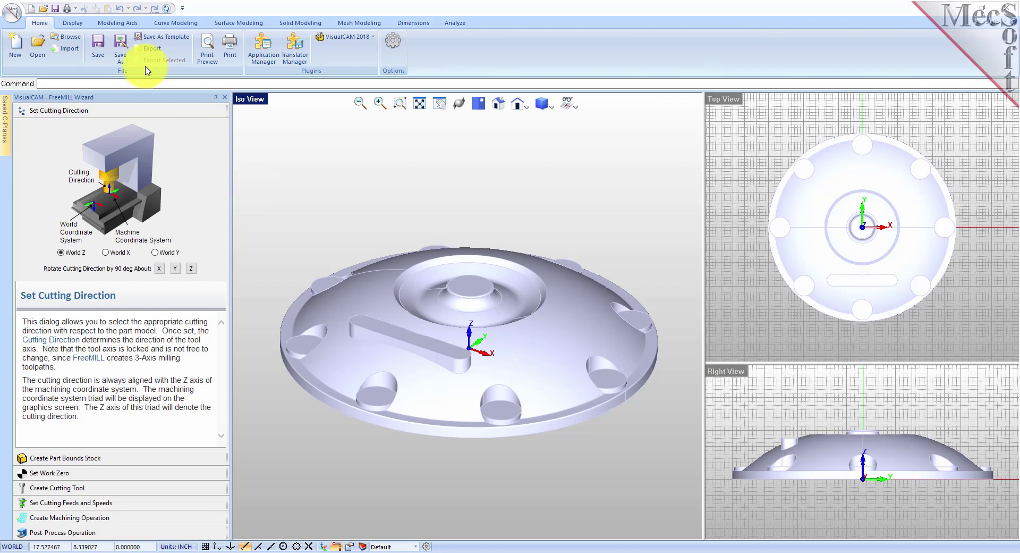
Look through the FreeMILL wizard pages for stock, work zero, cutting tool and feeds, and return to the cutting direction page.
click(112, 460)
click(115, 473)
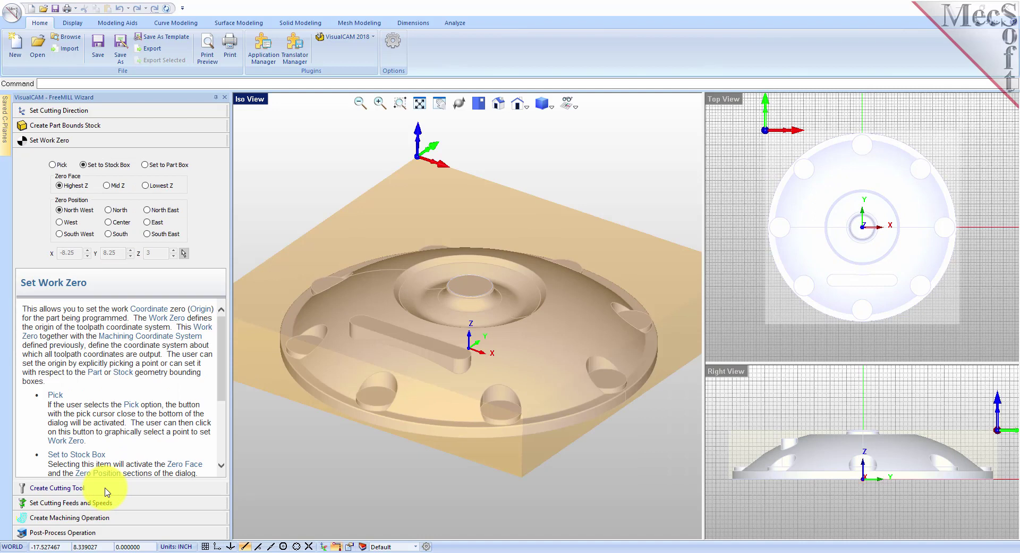
click(109, 487)
click(96, 504)
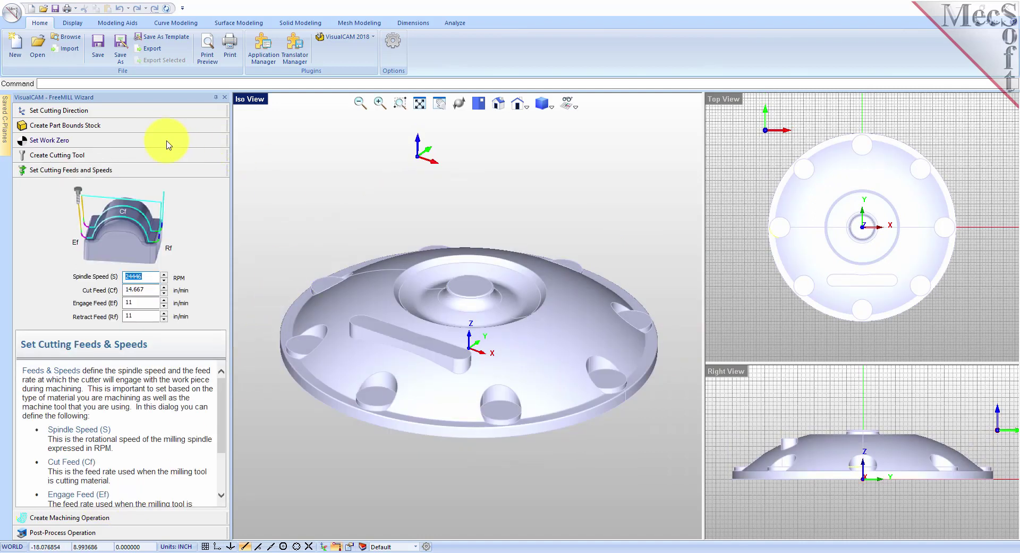
click(159, 110)
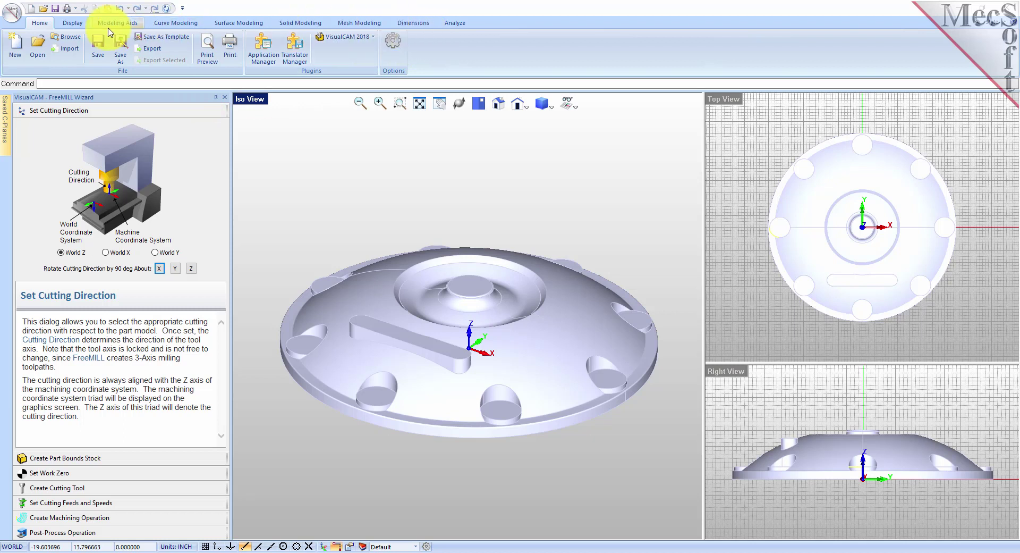
Check the list of VisualCAM 2018 modules to see which one is active, and close it unchanged.
click(373, 37)
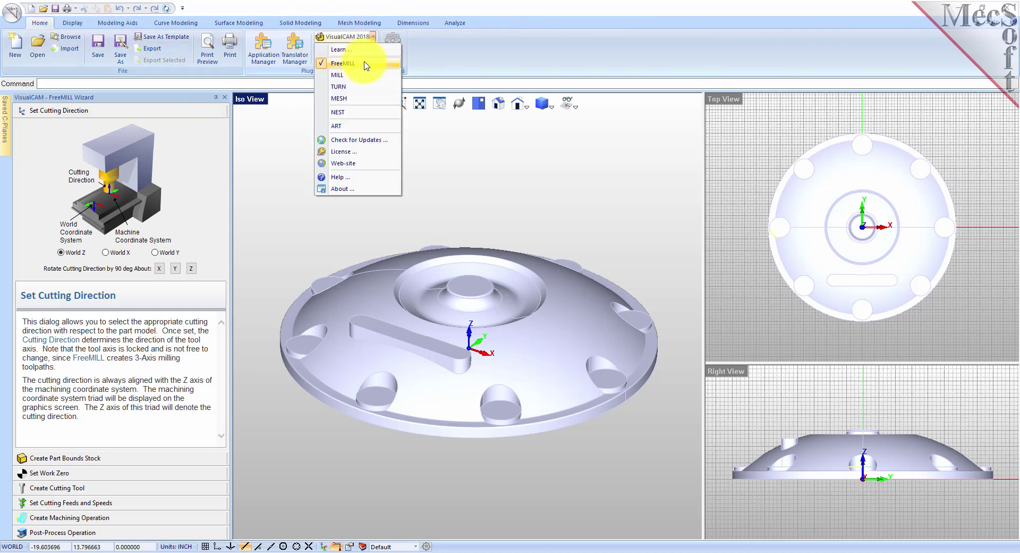
click(467, 14)
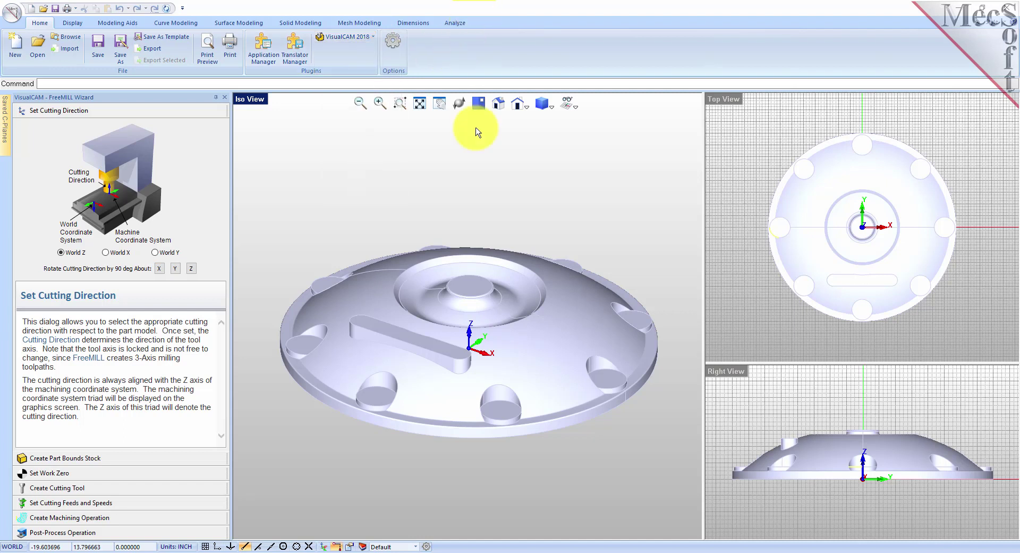
click(445, 372)
click(446, 465)
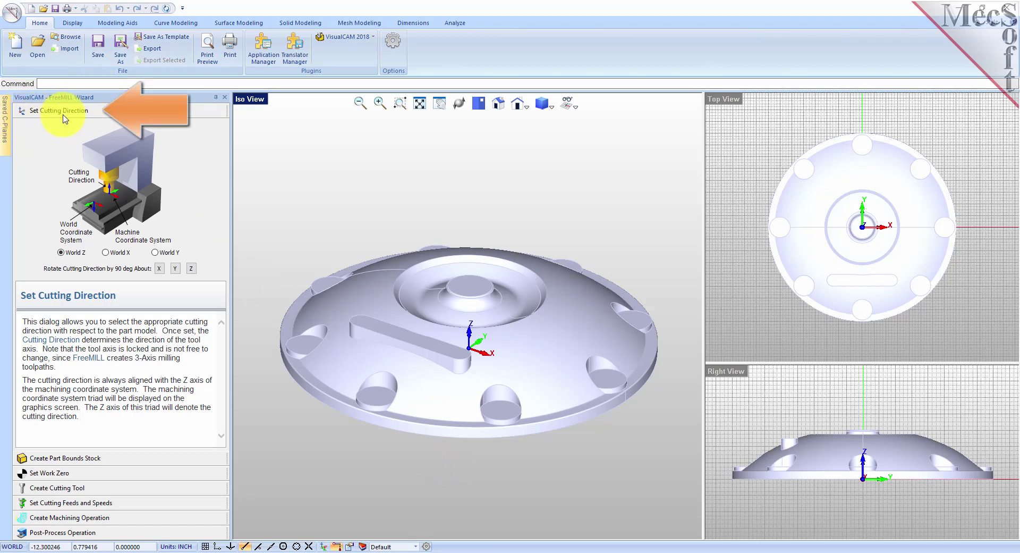
Try World Y as the cutting direction and set it back to World Z.
click(96, 113)
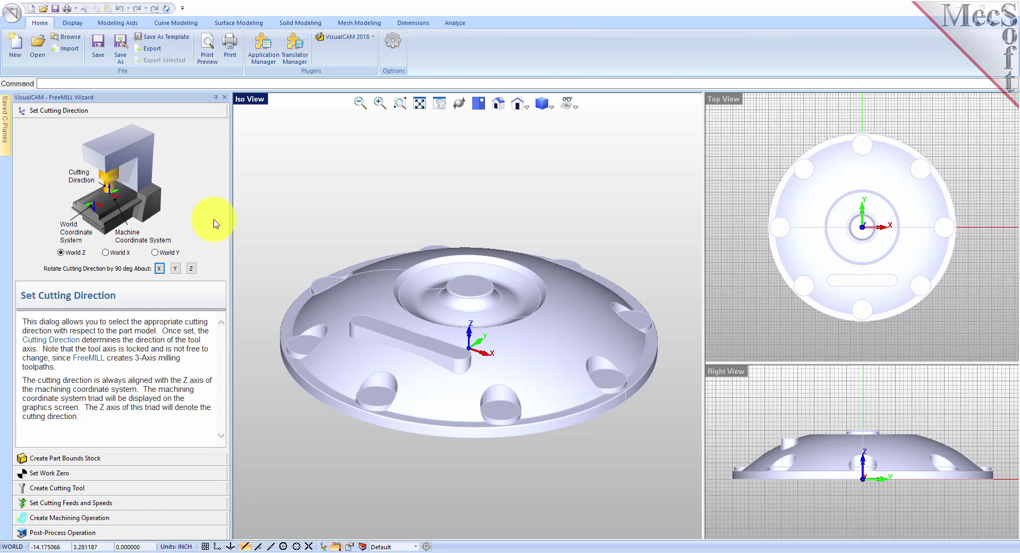
click(155, 253)
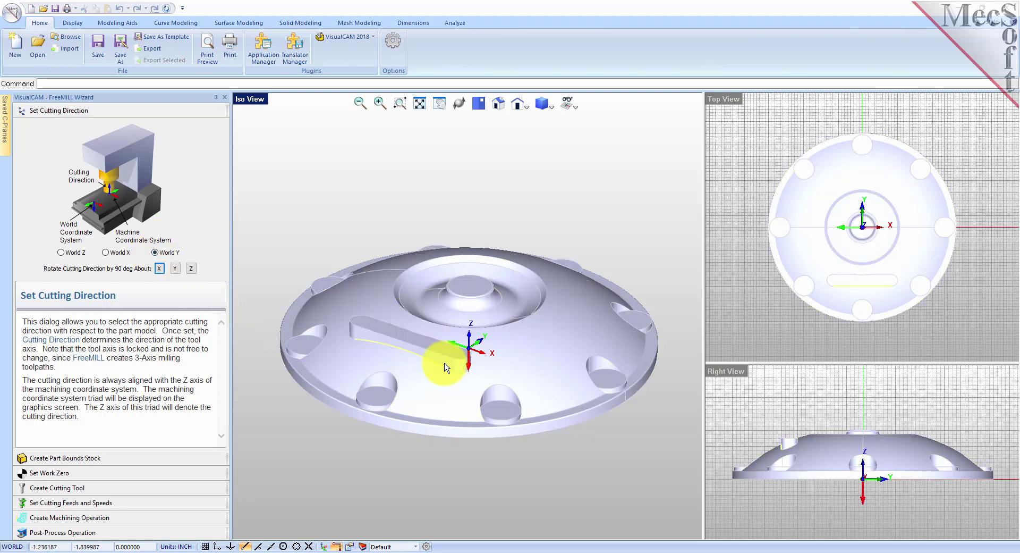
click(463, 305)
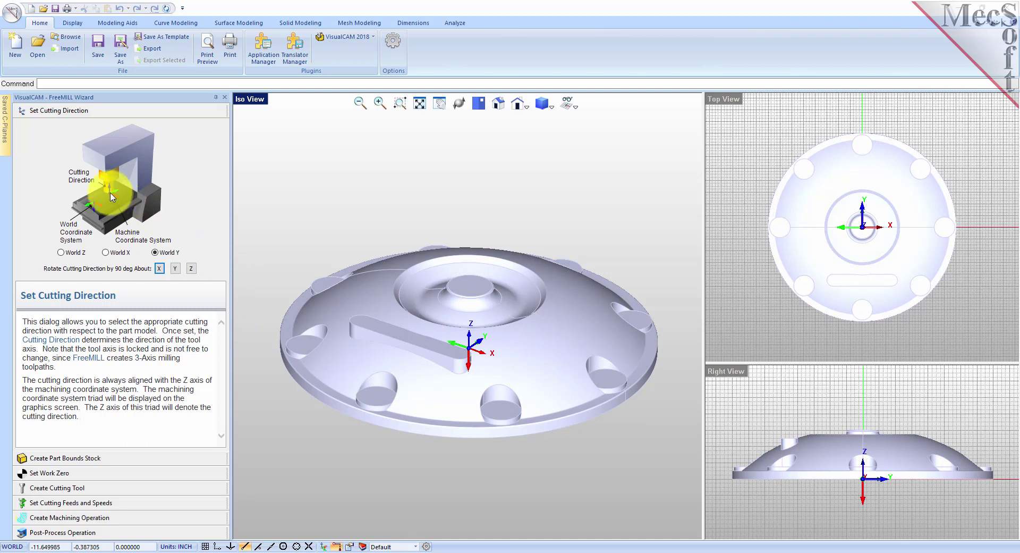
click(176, 246)
click(362, 308)
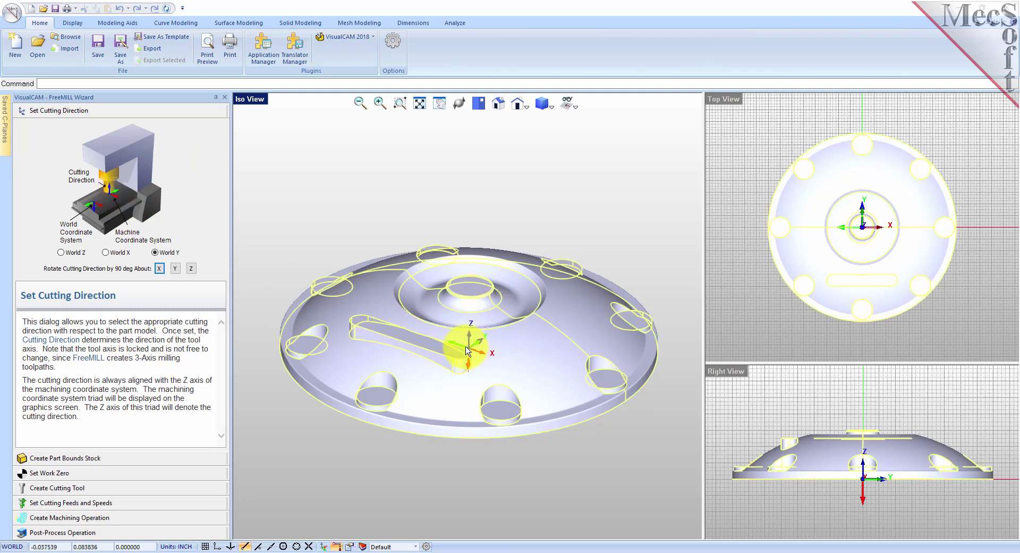
click(61, 253)
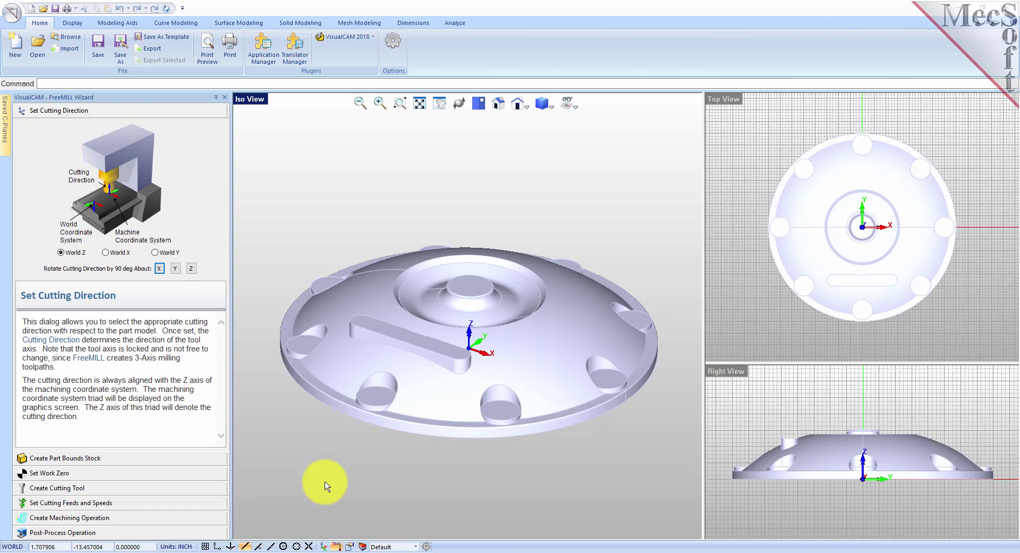
Create the part bounds stock with X and Y offsets of 0.25 and a Z+ offset of 0.
click(113, 458)
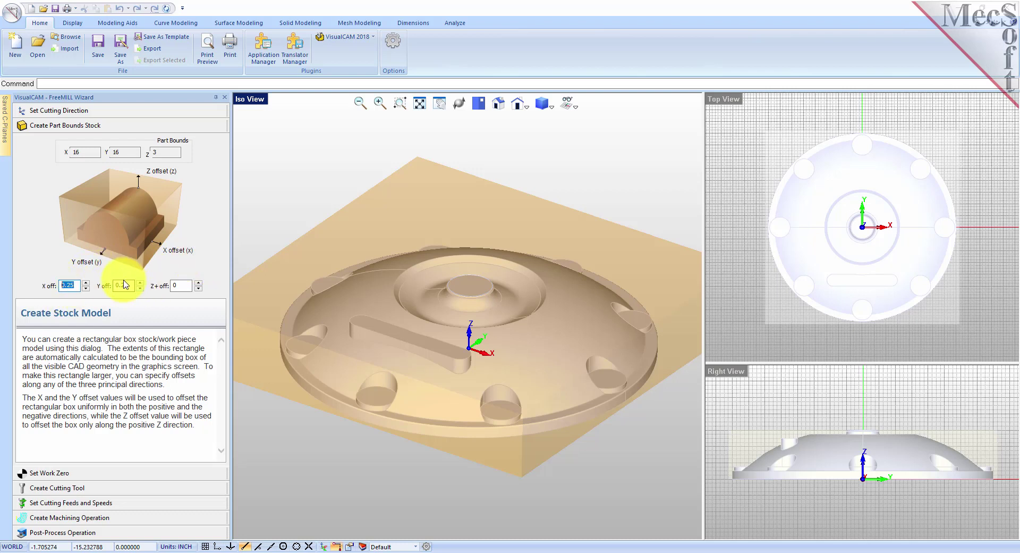
double_click(127, 284)
key(Tab)
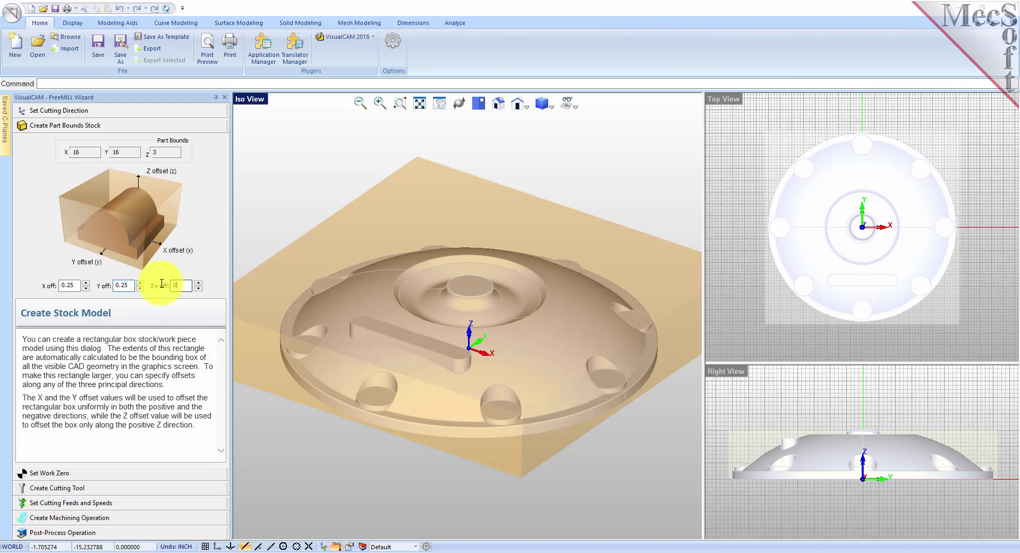
double_click(61, 285)
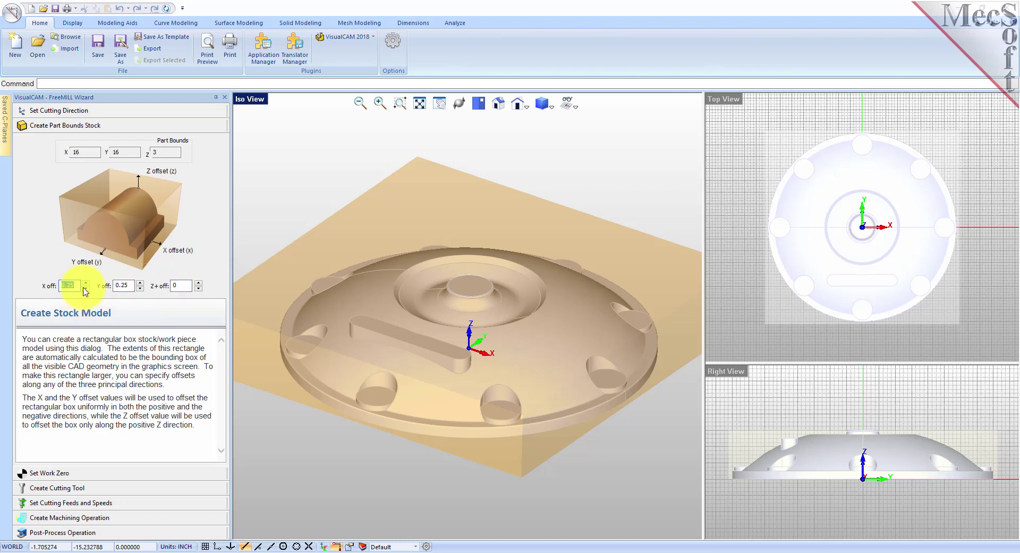
double_click(121, 285)
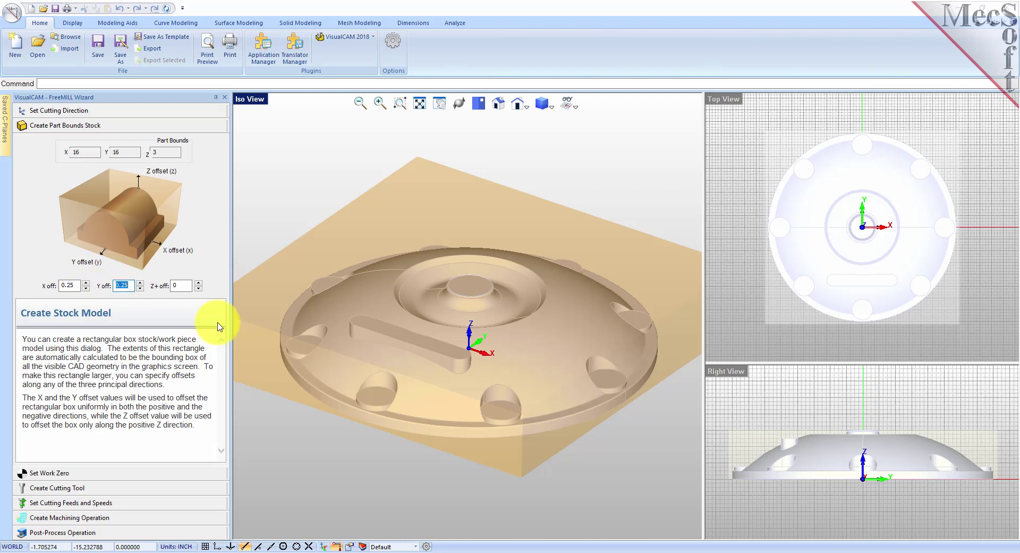
Set the work zero to the stock box's highest Z at the north-west position, and define a ball cutter with a diameter of 0.5.
click(75, 474)
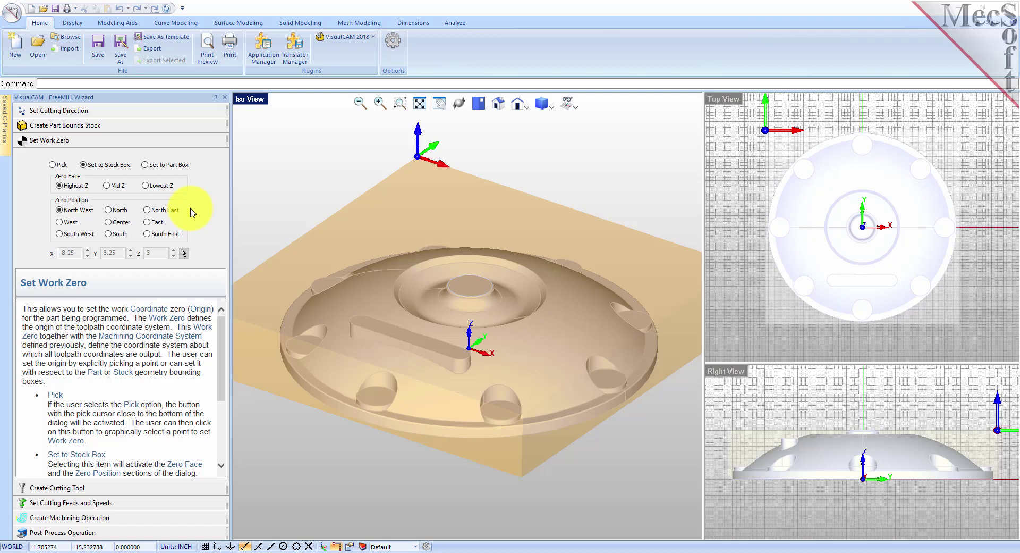
click(83, 166)
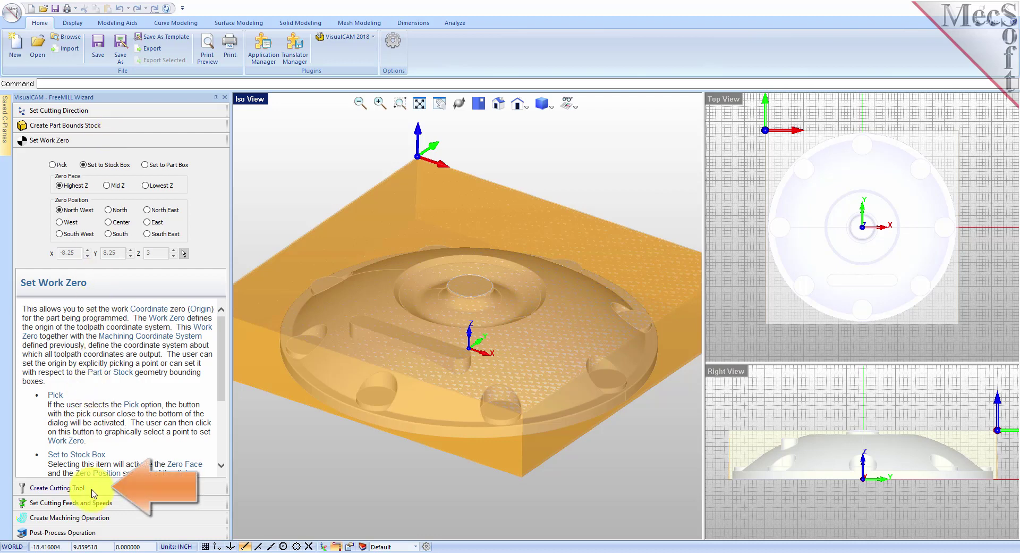
click(58, 488)
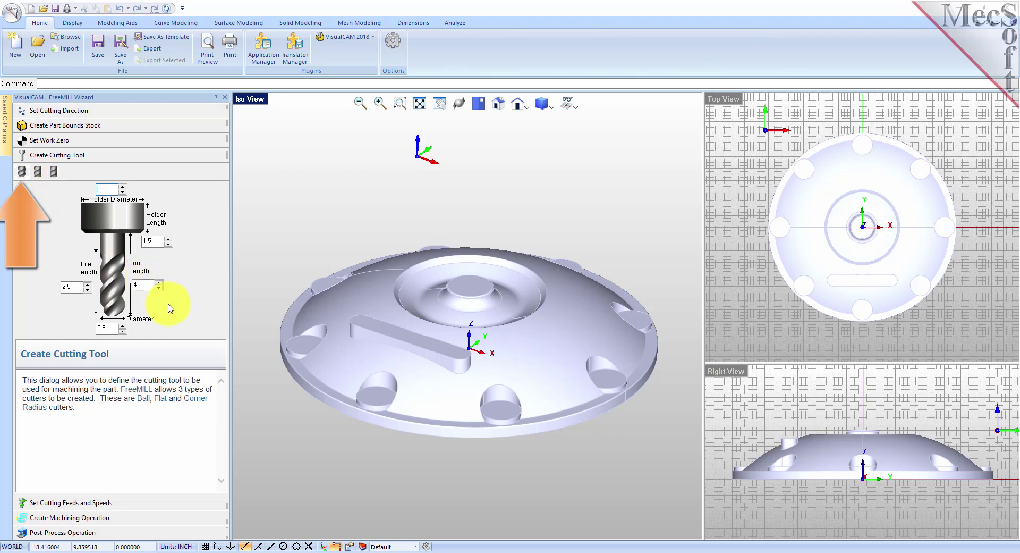
double_click(104, 328)
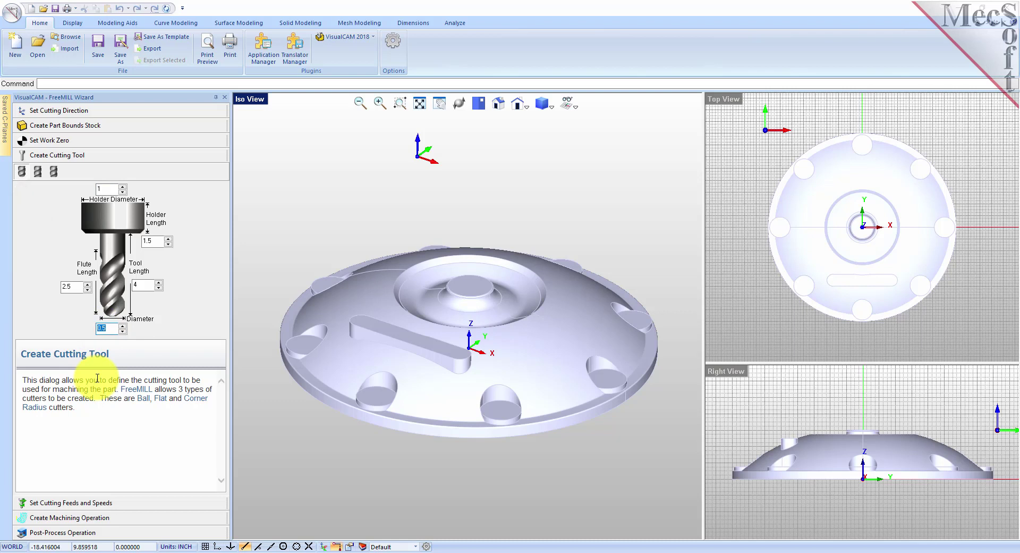
Review the spindle speed, the cut, engage and retract feeds, and their descriptions.
click(124, 506)
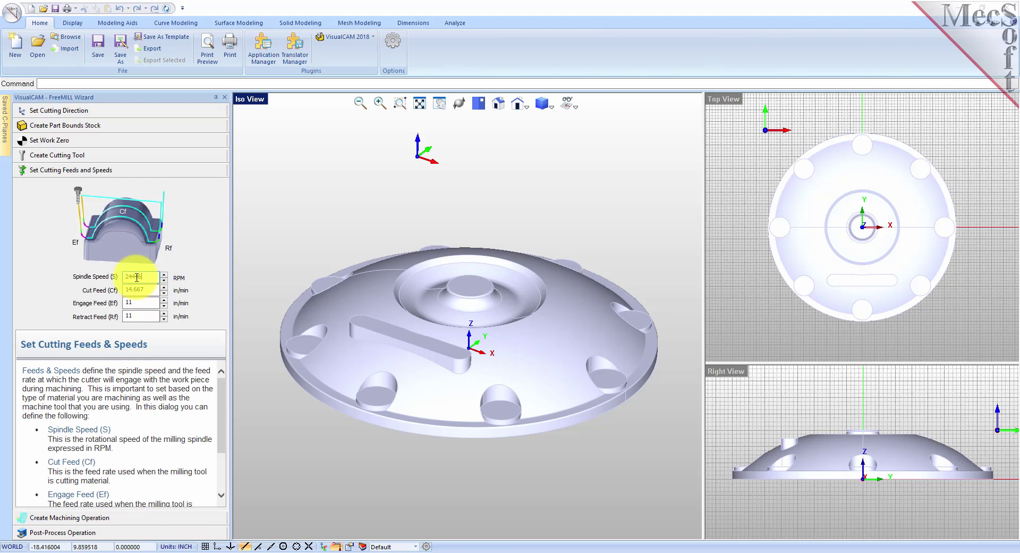
key(Tab)
key(Tab)
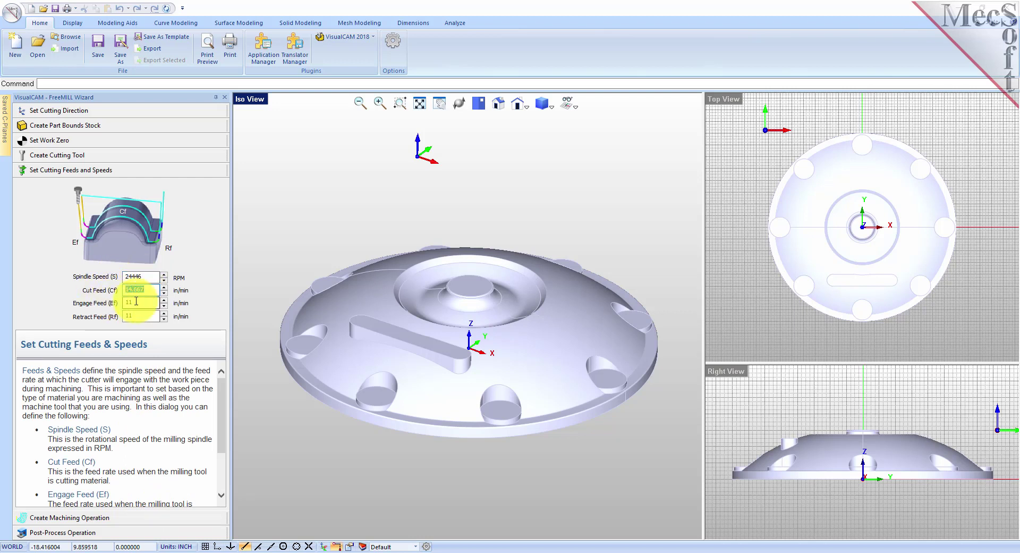
click(133, 314)
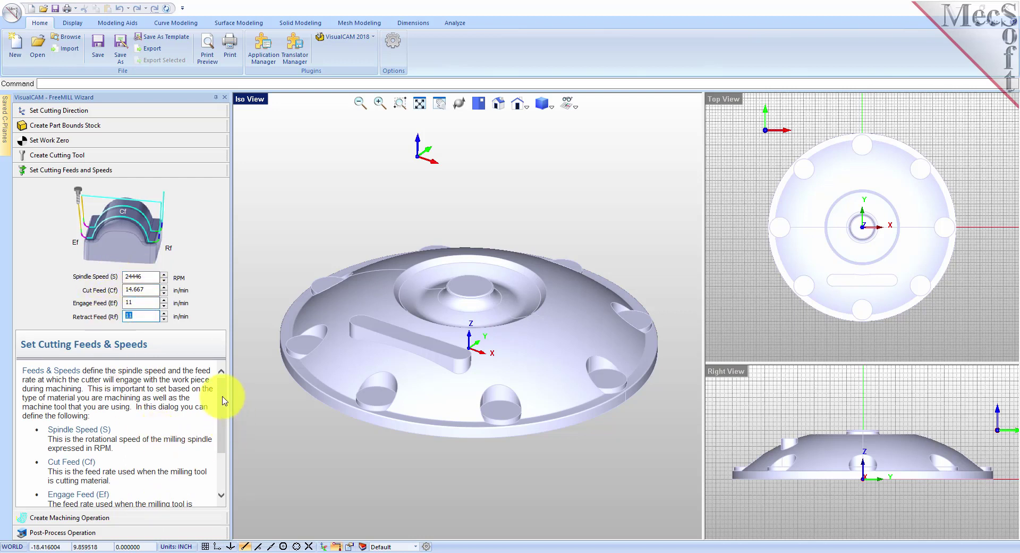
scroll(222, 409, down, 1)
scroll(223, 418, down, 2)
scroll(226, 403, up, 3)
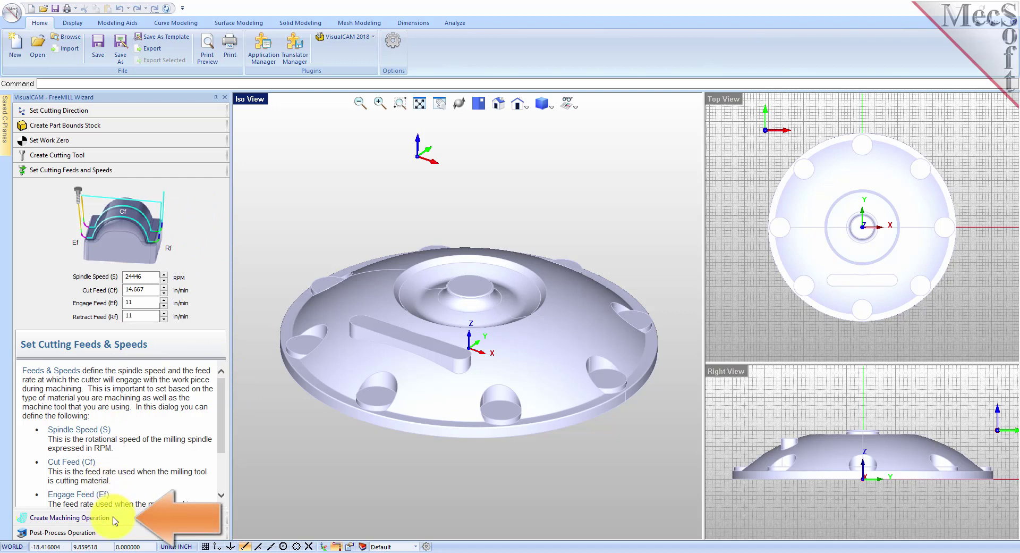
Generate the machining toolpath cutting along X with a step distance of 0.125 and a stepdown distance of 0.25.
click(79, 517)
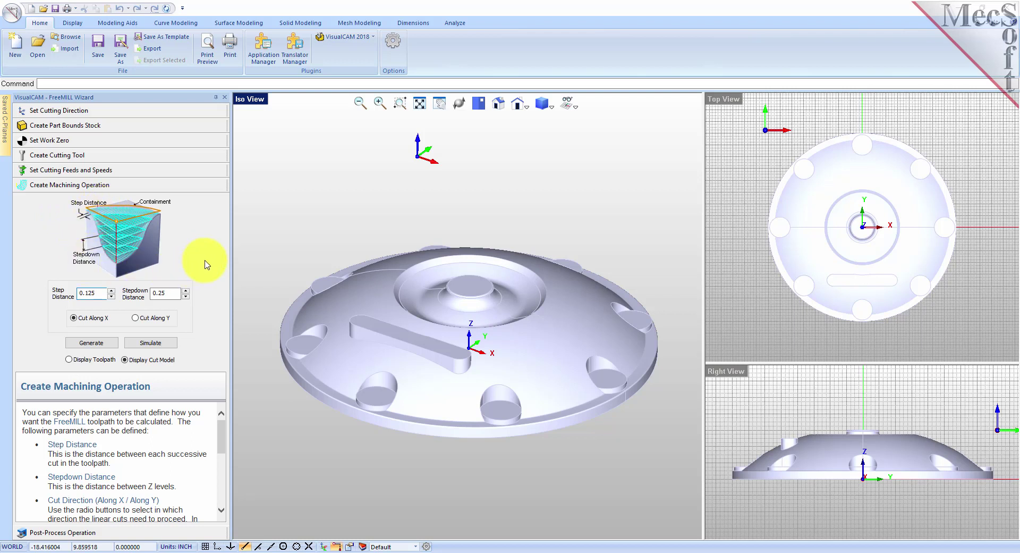
drag(98, 292, 57, 296)
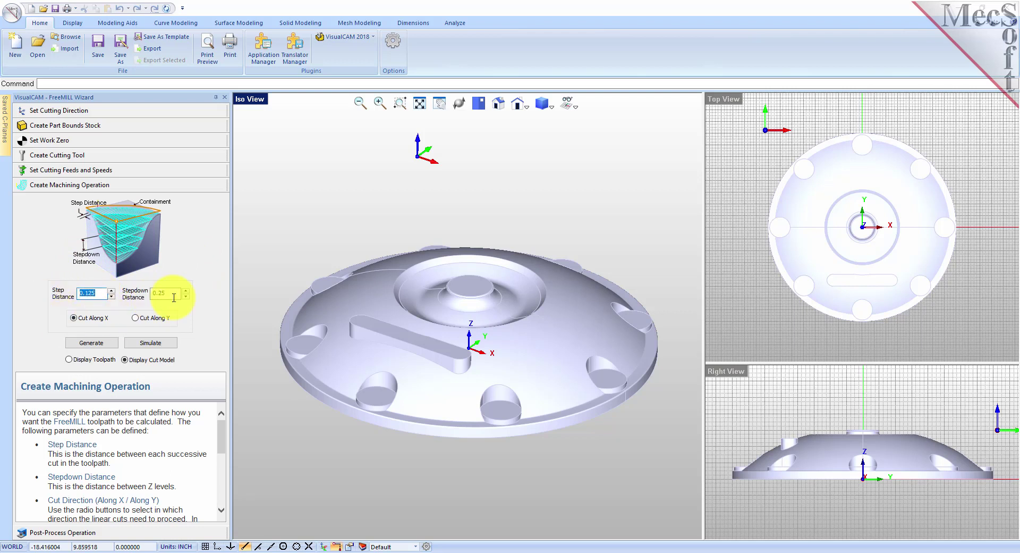
drag(173, 293, 147, 292)
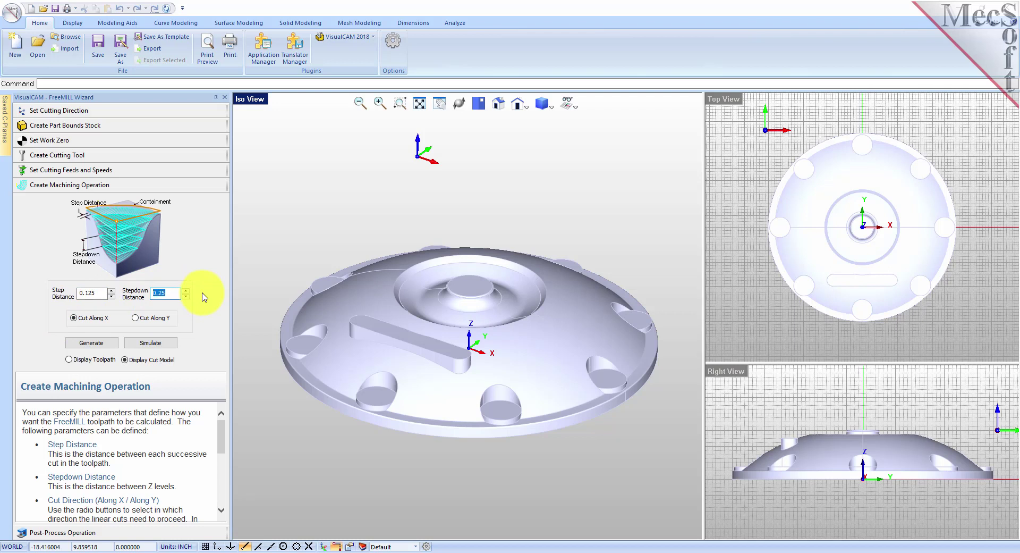
click(75, 319)
click(98, 346)
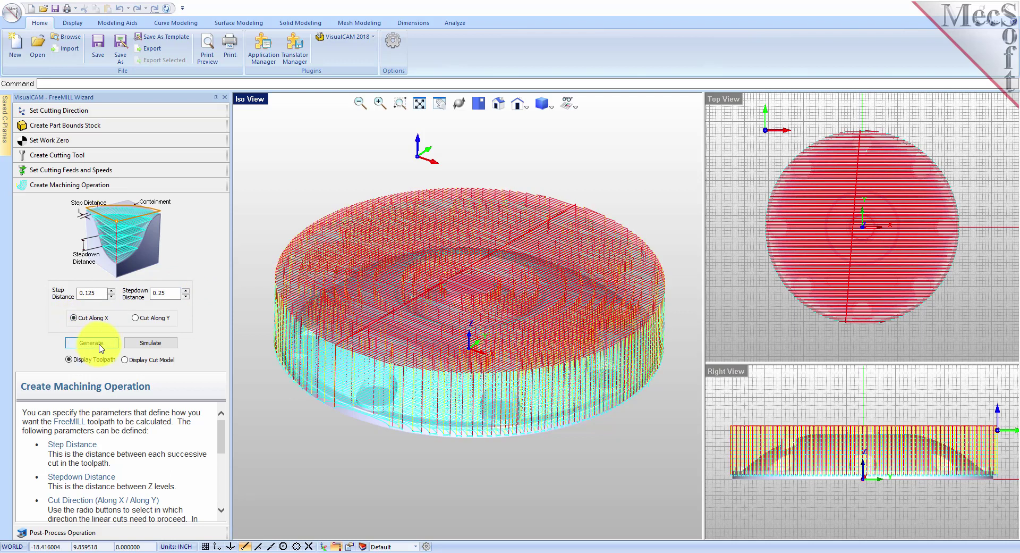
mouse_move(449, 449)
right_down()
mouse_move(508, 445)
mouse_move(507, 432)
mouse_move(506, 453)
right_up()
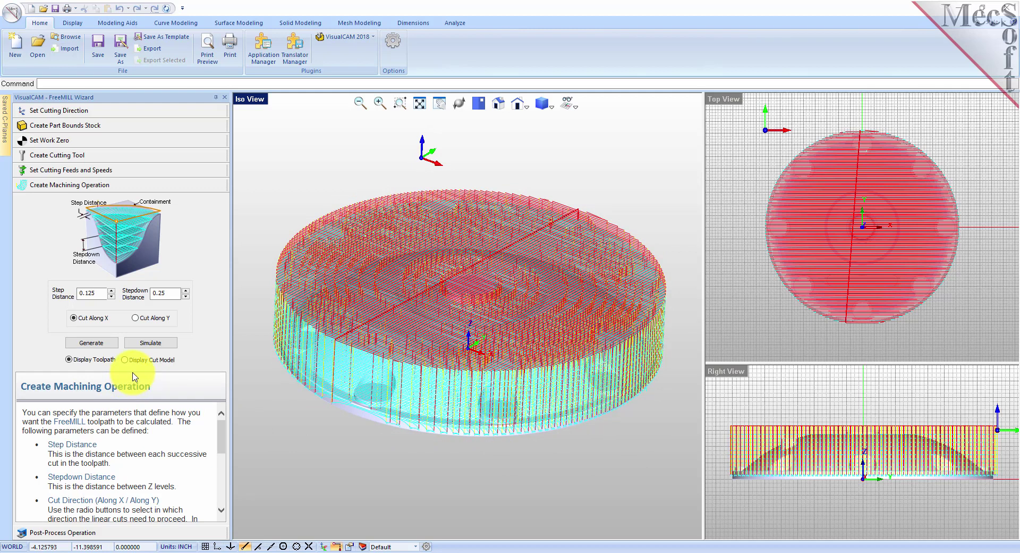
Simulate the material removal and compare the toolpath display with the cut model.
click(151, 343)
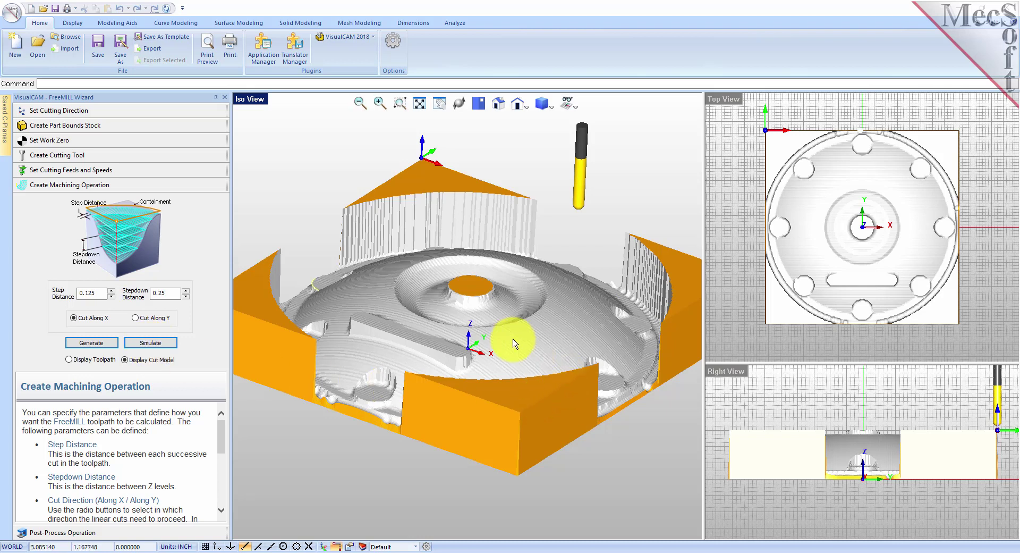
right_drag(513, 337, 505, 287)
click(92, 343)
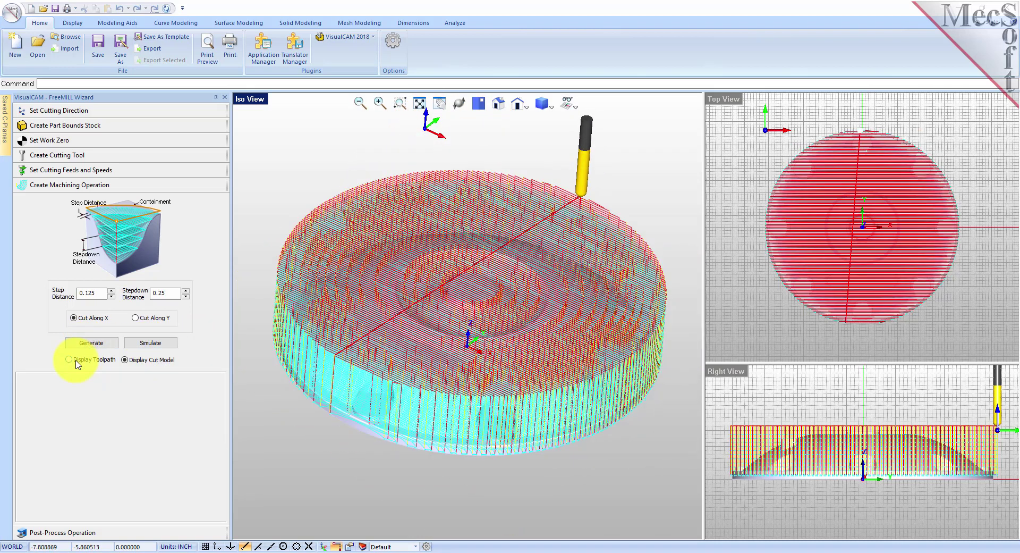
click(128, 362)
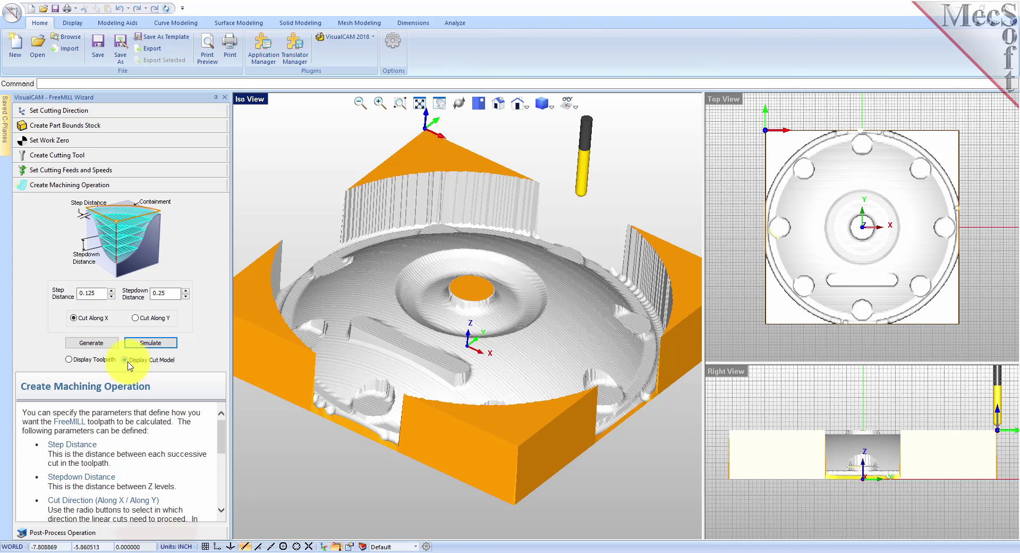
Post-process the operation with the Haas post processor and save the G-code as cap.nc.
click(82, 537)
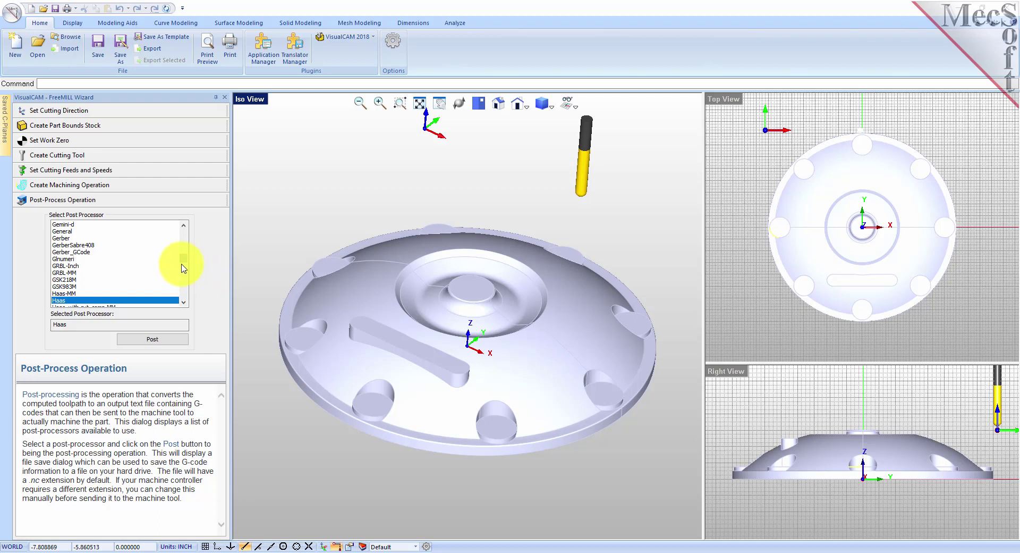
mouse_move(184, 259)
mouse_down()
mouse_move(184, 269)
mouse_move(186, 232)
mouse_move(188, 261)
mouse_up()
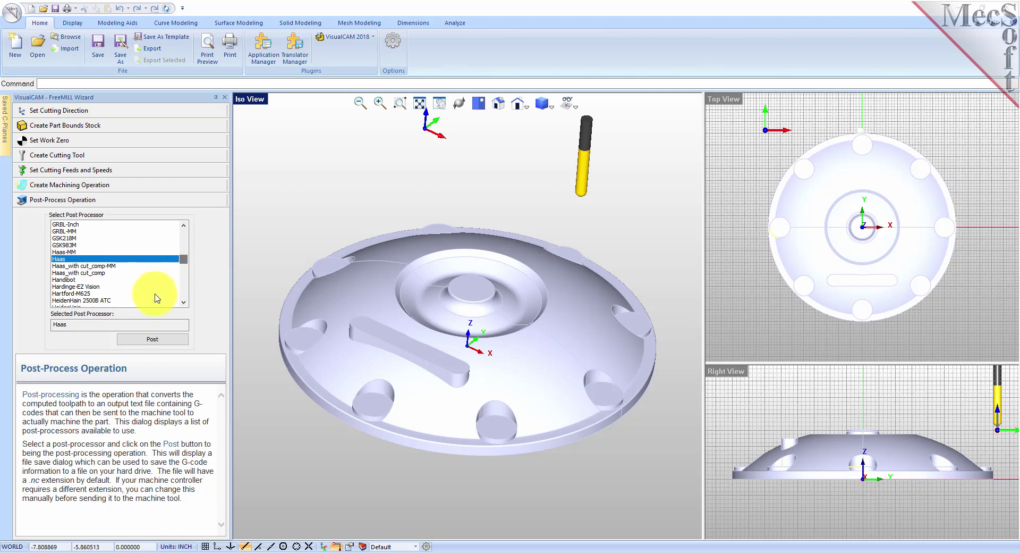
click(153, 342)
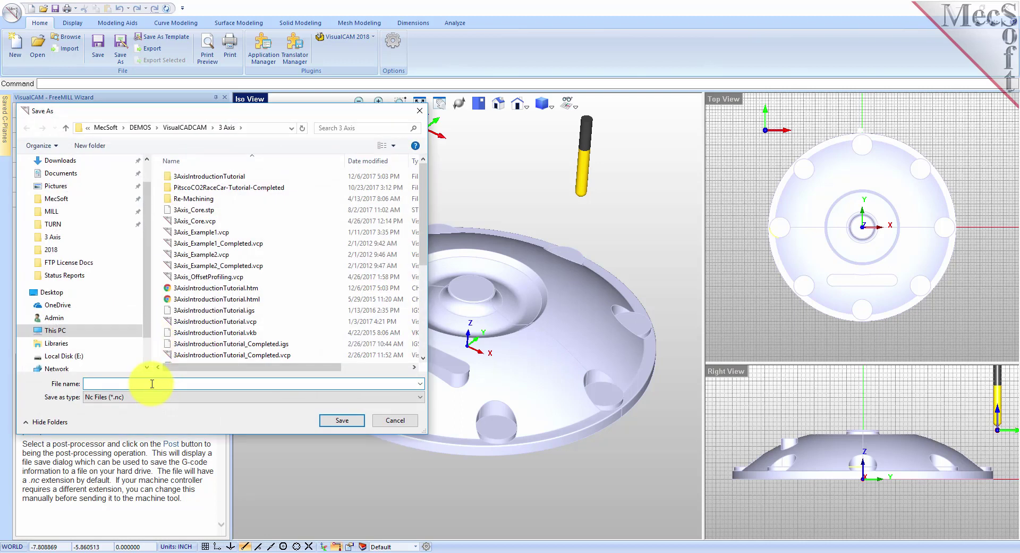
text(cap.nc)
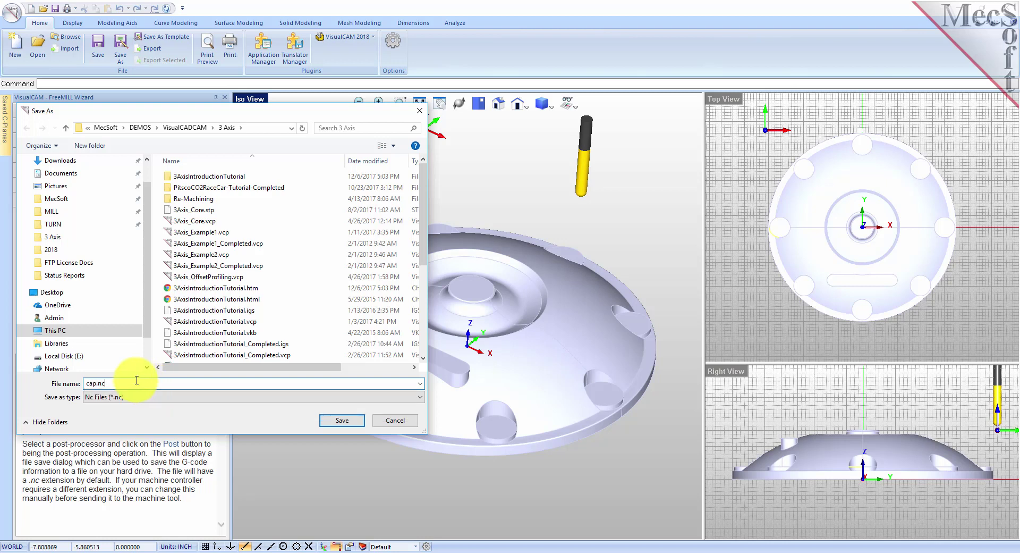
click(356, 425)
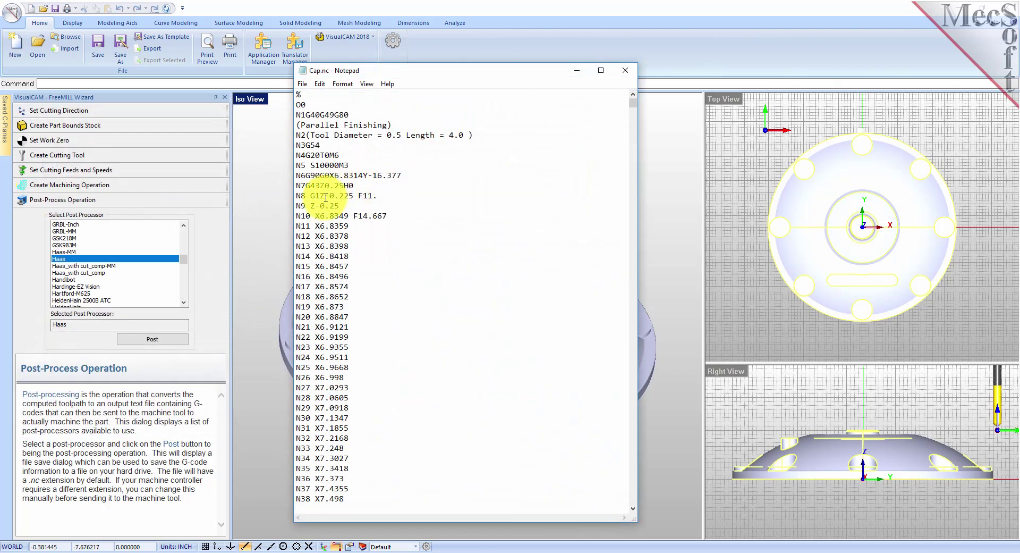
Examine the Z coordinates in the posted G-code opened in Notepad.
drag(321, 185, 339, 206)
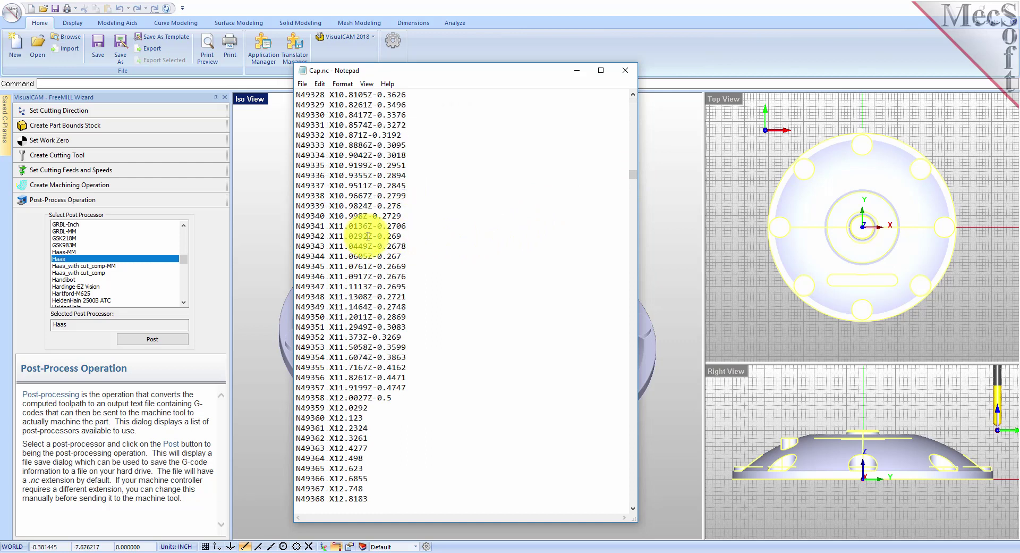
drag(370, 236, 407, 237)
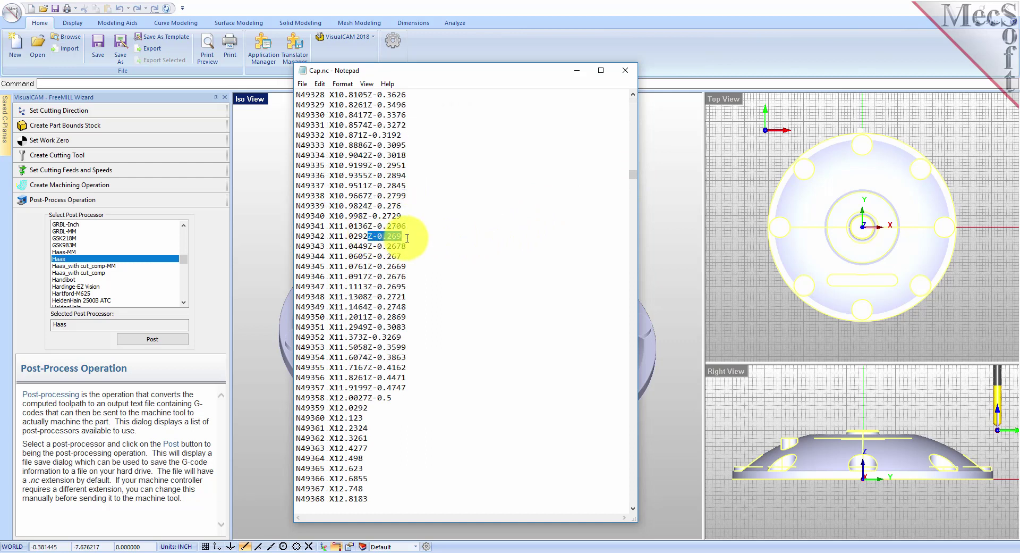